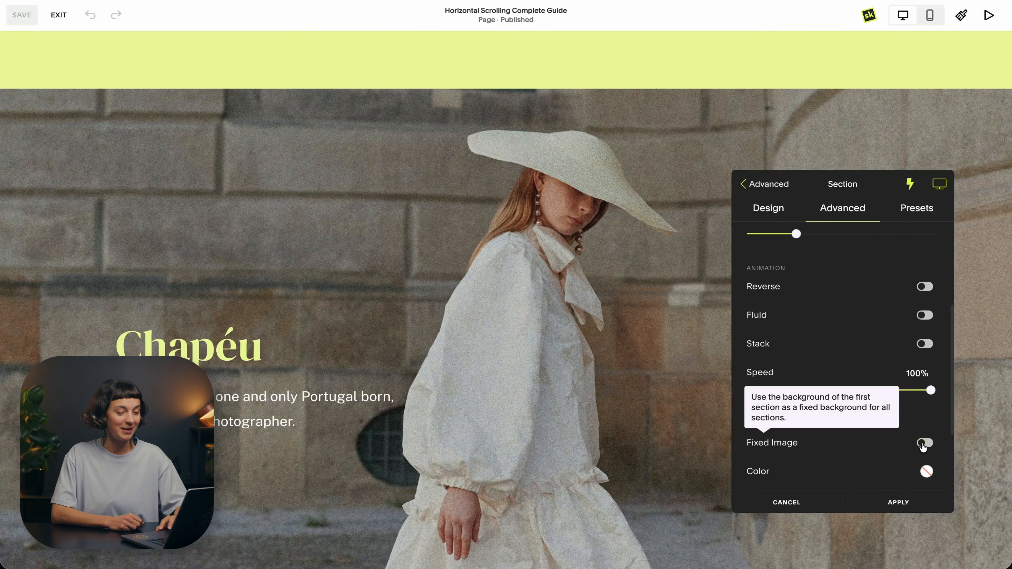
Step: Turn on the fixed background image for the horizontal scroll and check it across all the sections
click(932, 444)
scroll(601, 490, down, 5)
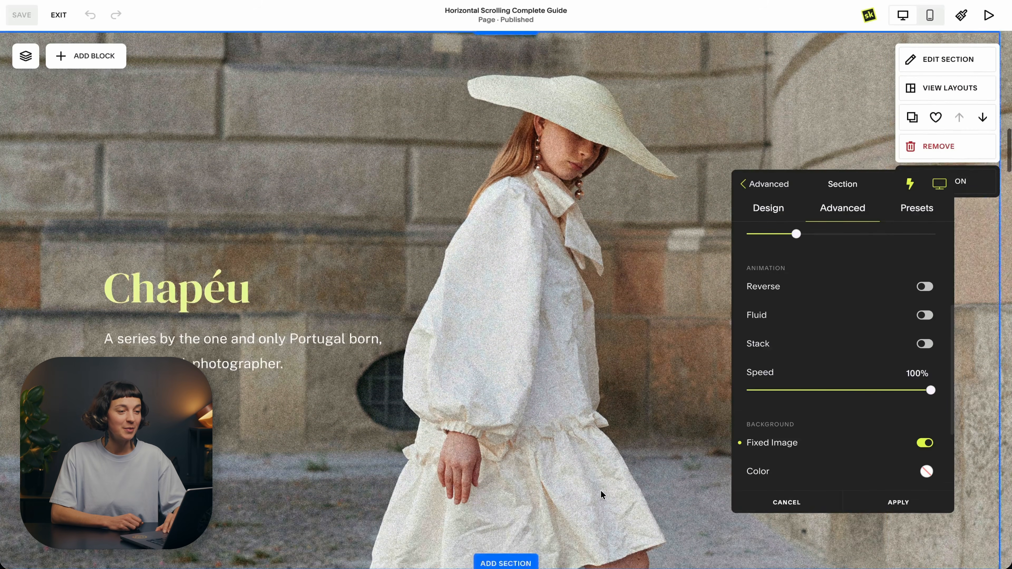
scroll(601, 490, down, 5)
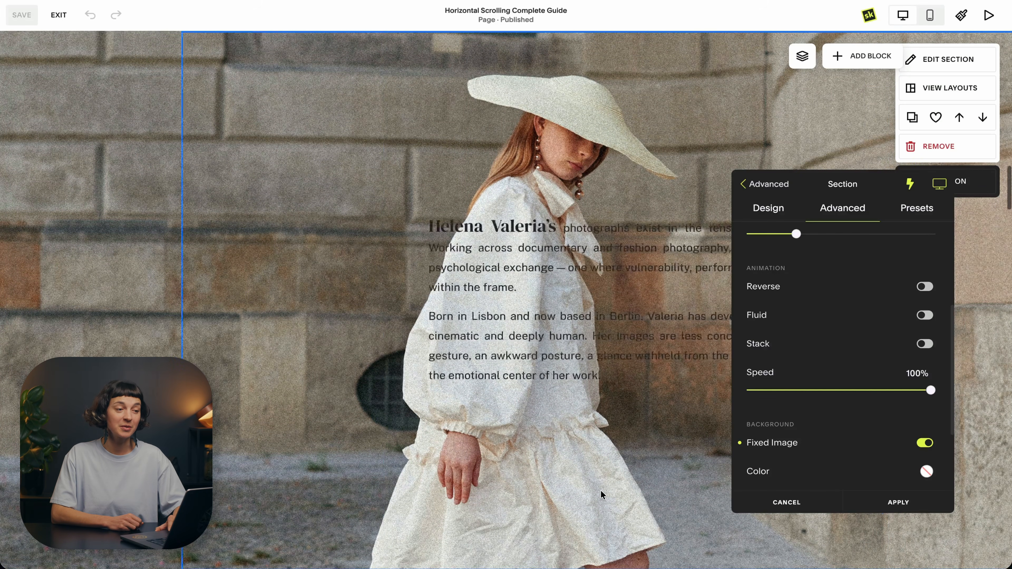
scroll(601, 491, down, 10)
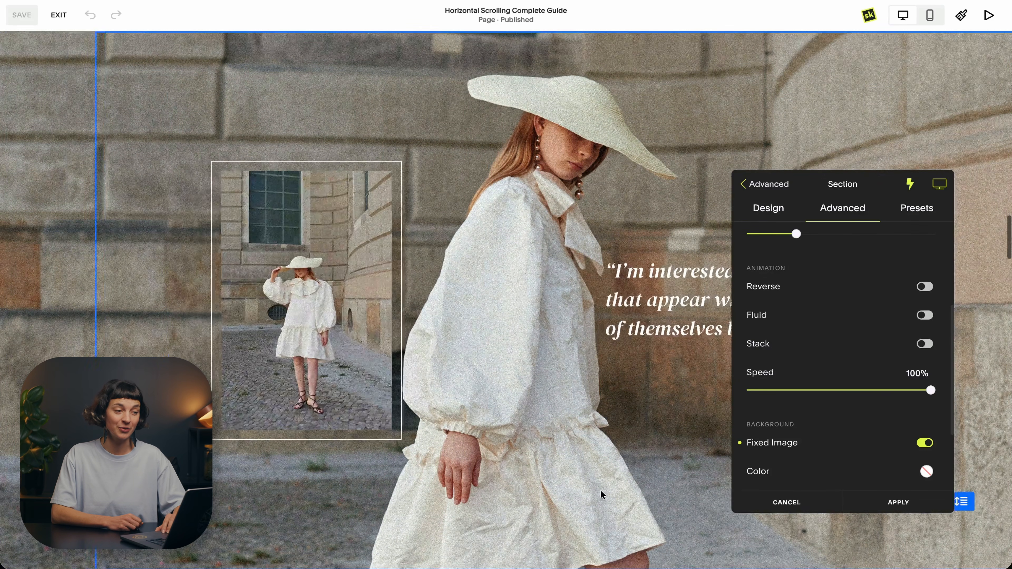
scroll(601, 491, up, 10)
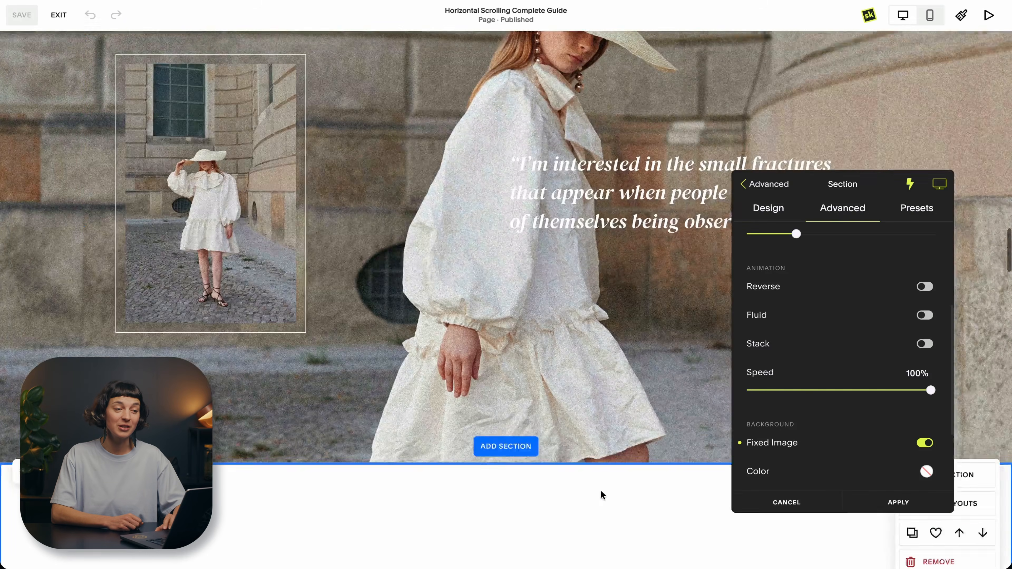
scroll(601, 491, up, 4)
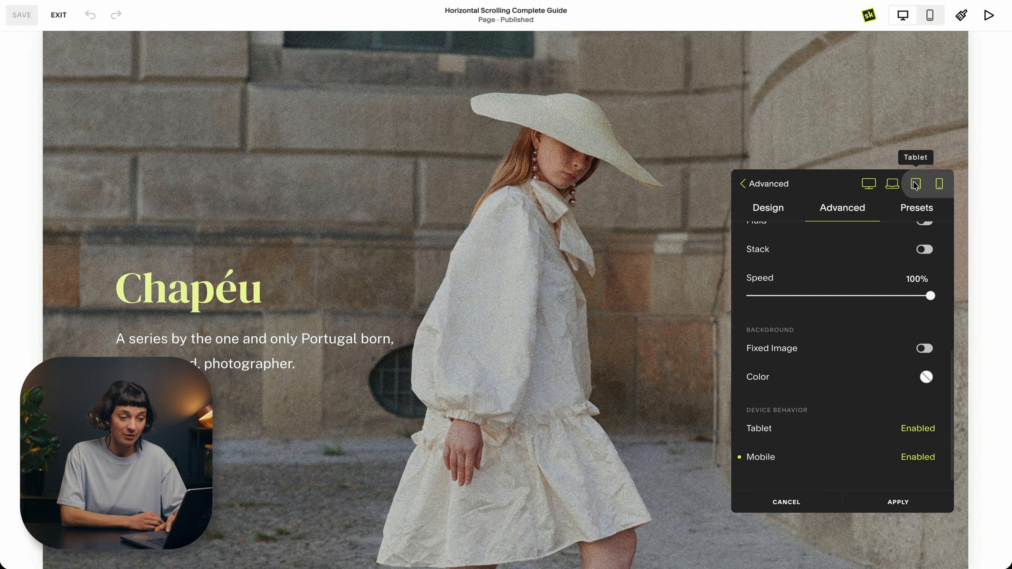
Step: Preview the horizontal scrolling sections at tablet size, from the Chapéu cover down to the three-column text
click(915, 185)
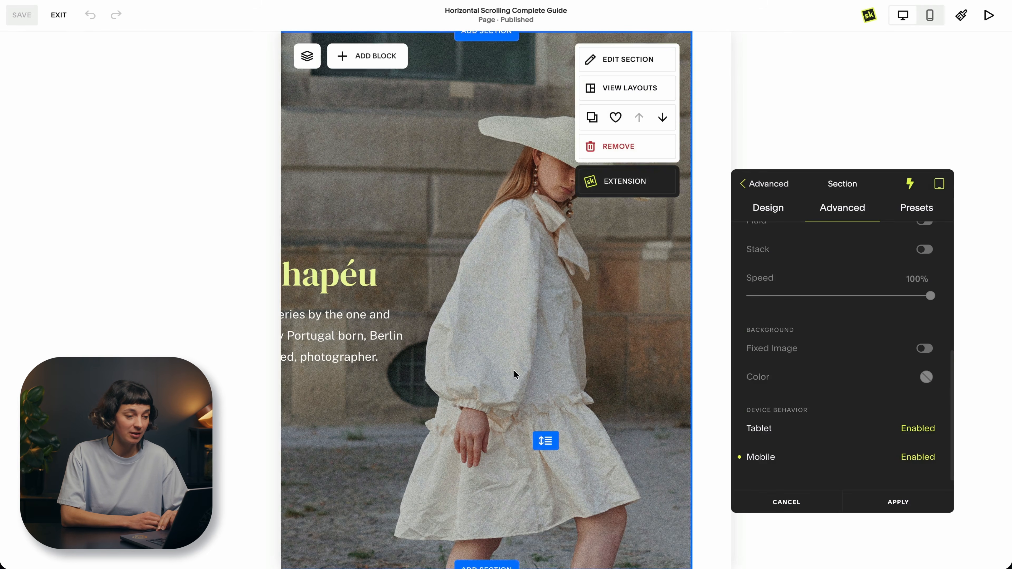
scroll(516, 376, down, 10)
scroll(516, 375, down, 12)
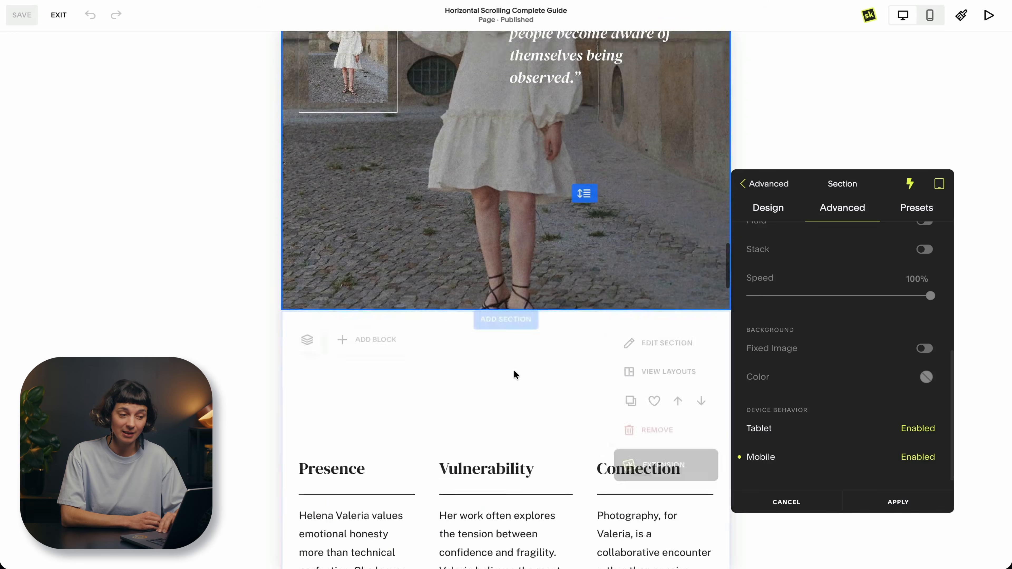
scroll(516, 375, up, 20)
scroll(516, 376, up, 5)
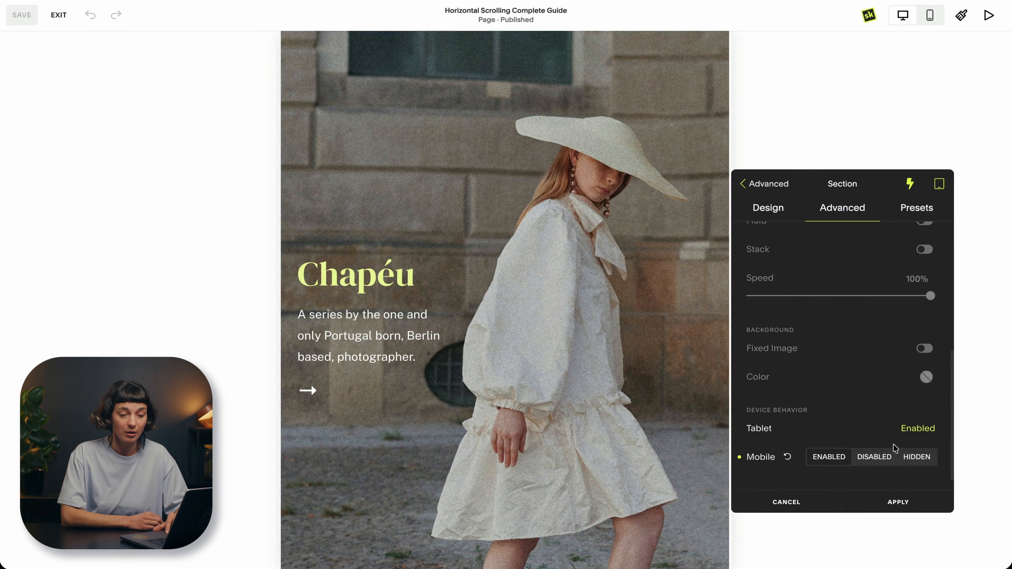
Step: Set the horizontal scroll's tablet and mobile behavior to Disabled, and compare the page at tablet and desktop size
click(881, 428)
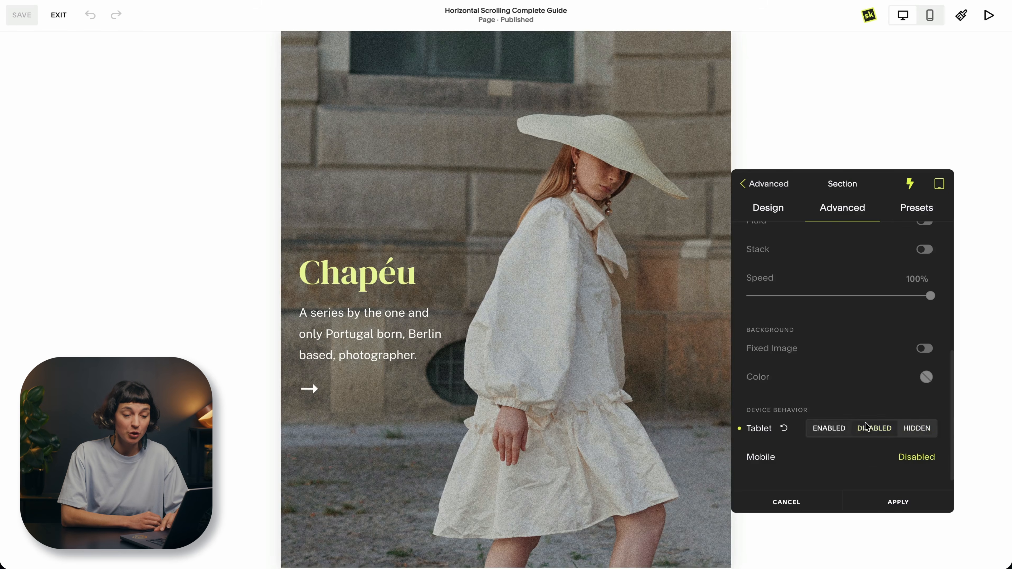
scroll(481, 282, up, 3)
scroll(481, 282, down, 15)
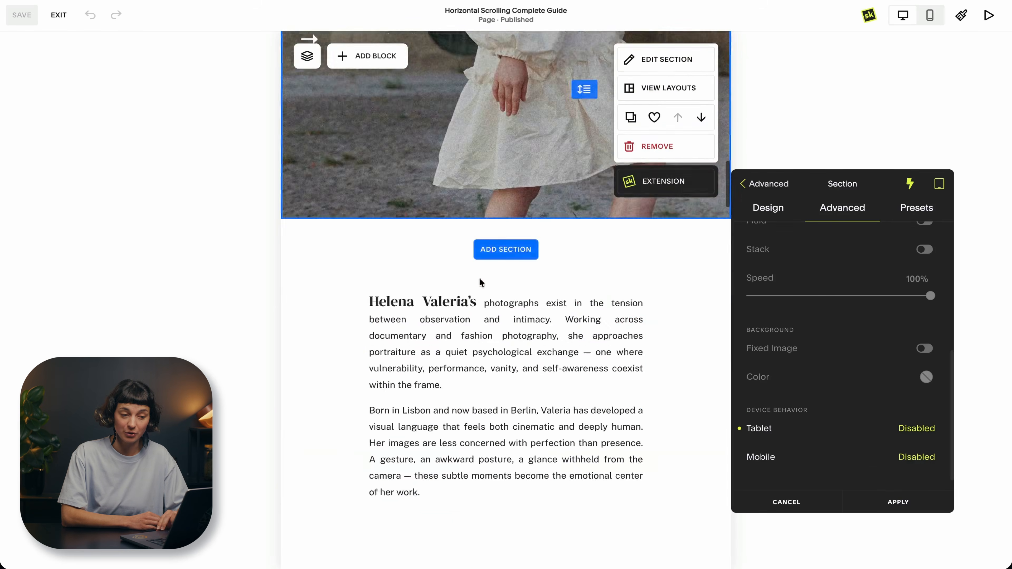
scroll(480, 279, up, 10)
scroll(479, 275, up, 1)
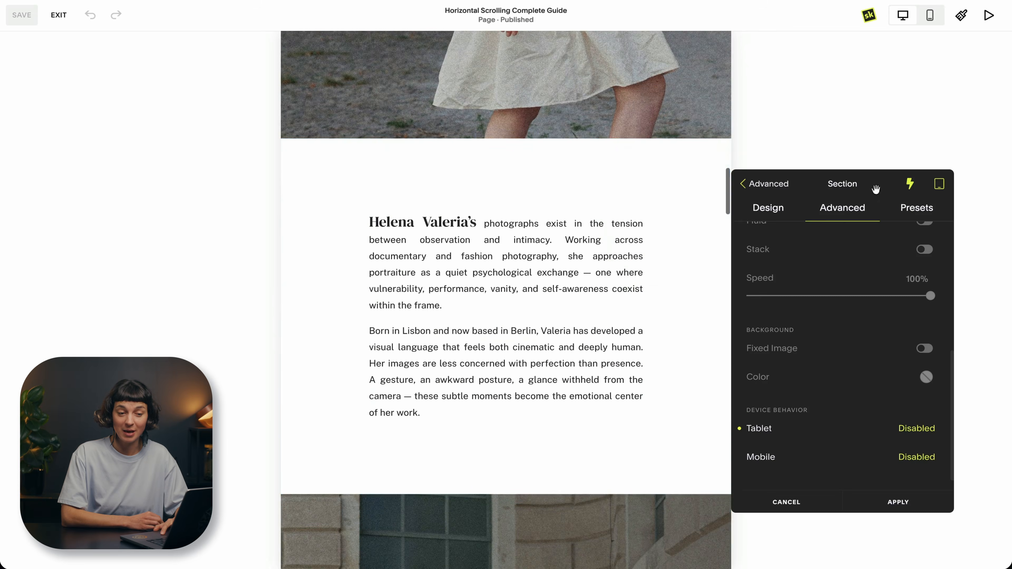
scroll(497, 329, up, 10)
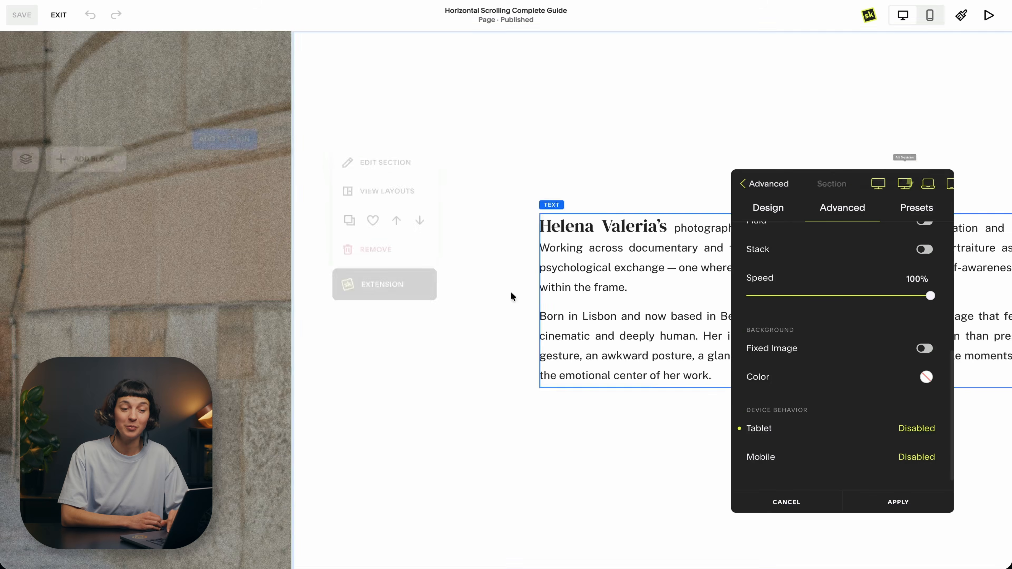
scroll(498, 330, down, 5)
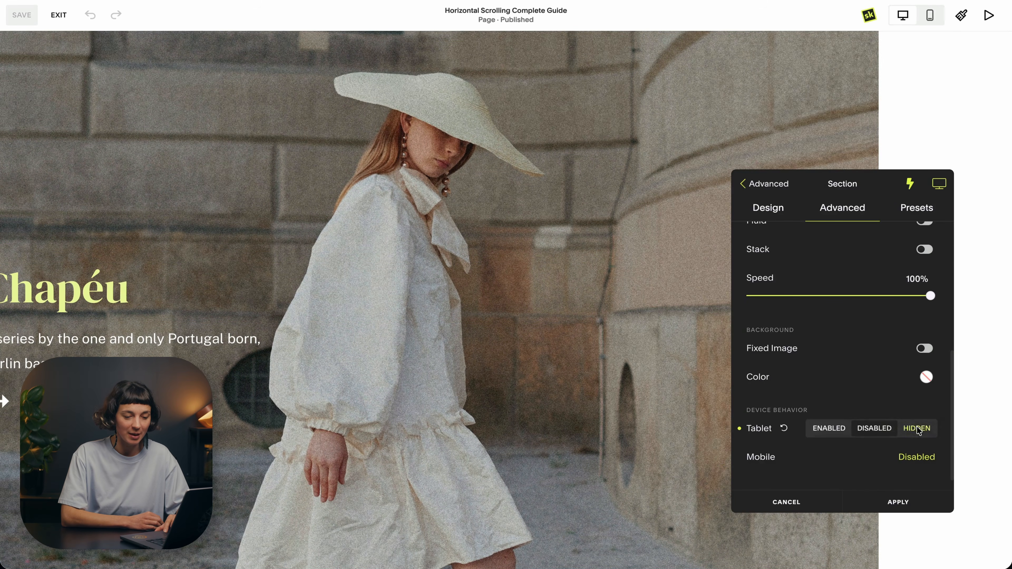
Step: Set the horizontal scroll's tablet and mobile behavior to Hidden, and check the page at tablet size
click(934, 183)
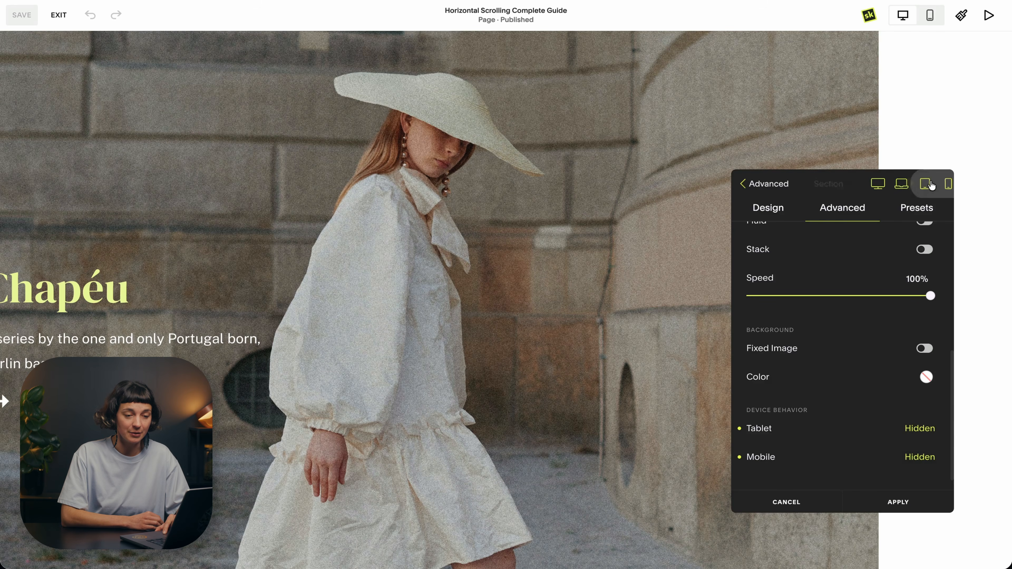
click(920, 186)
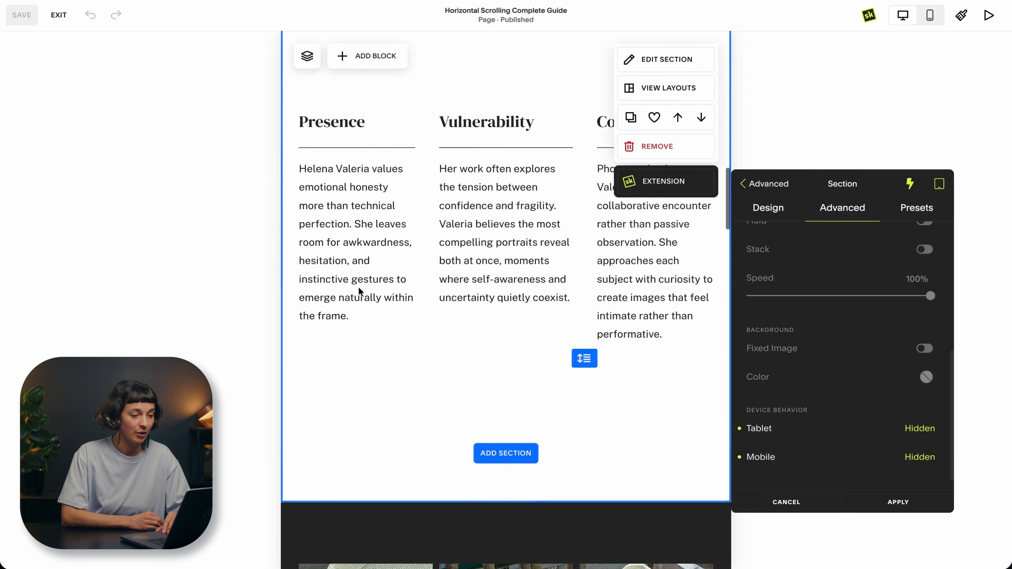
scroll(358, 287, up, 10)
scroll(359, 287, down, 10)
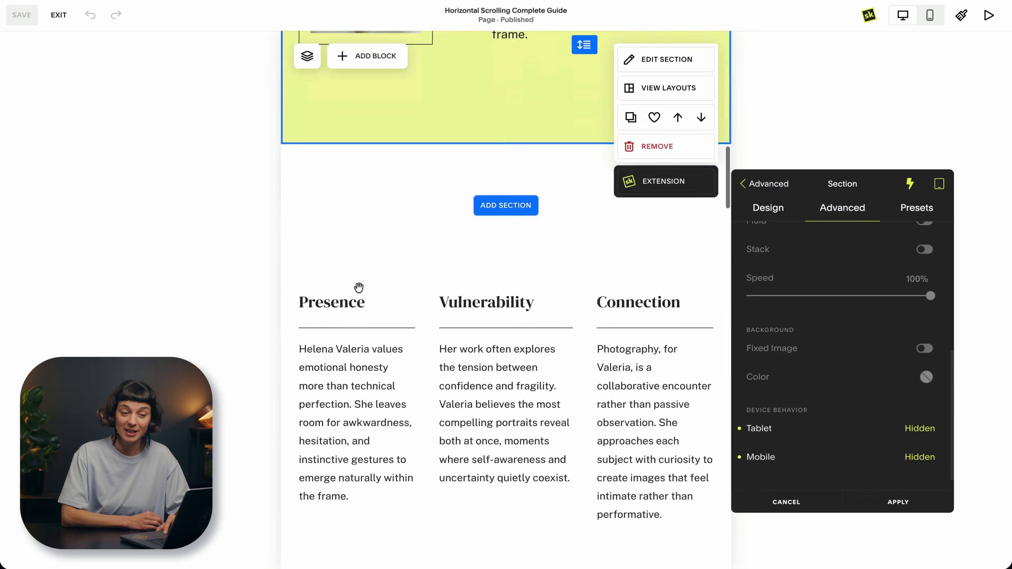
scroll(358, 287, up, 3)
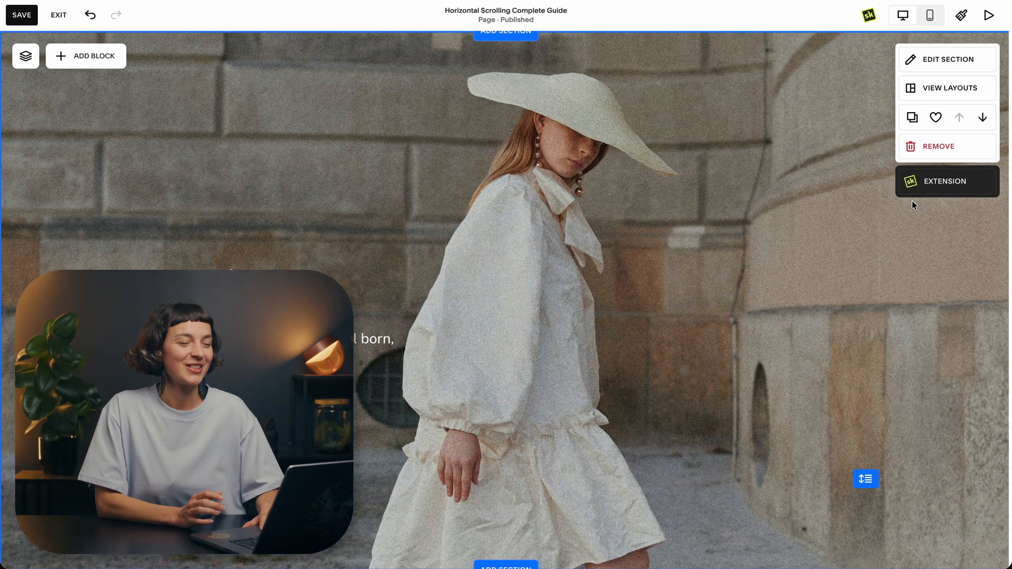
Step: Set the Chapéu cover section's width to 3/4 - 75% in its layout design, check it and apply the change
scroll(914, 201, up, 2)
scroll(914, 203, down, 2)
scroll(914, 203, down, 10)
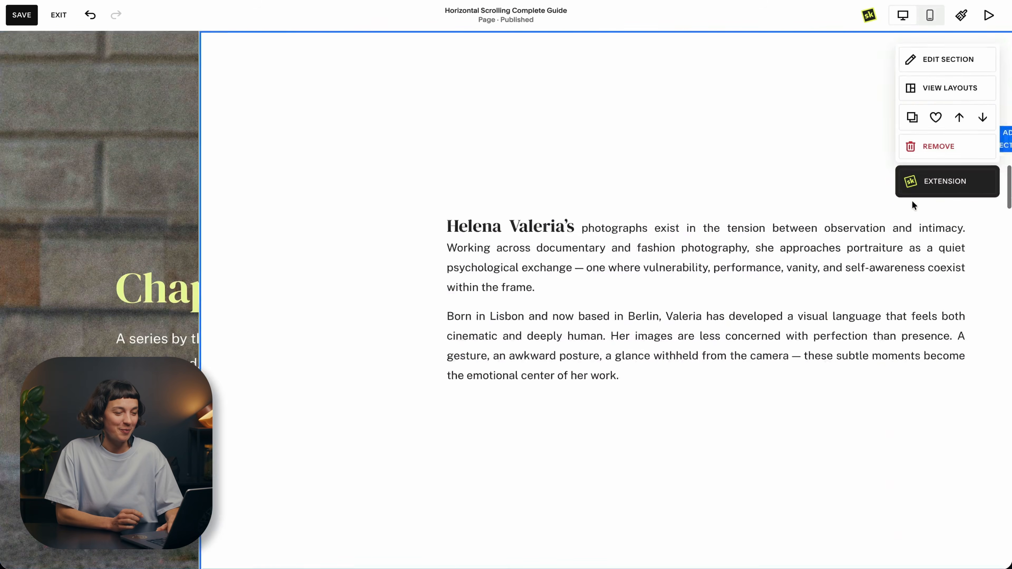
scroll(914, 204, down, 2)
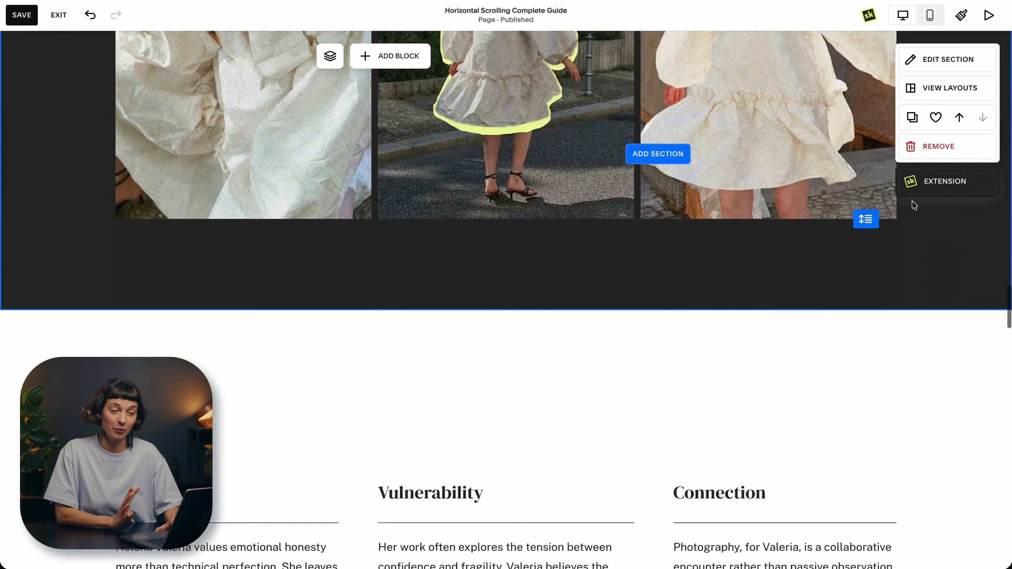
scroll(914, 204, up, 12)
scroll(914, 204, up, 2)
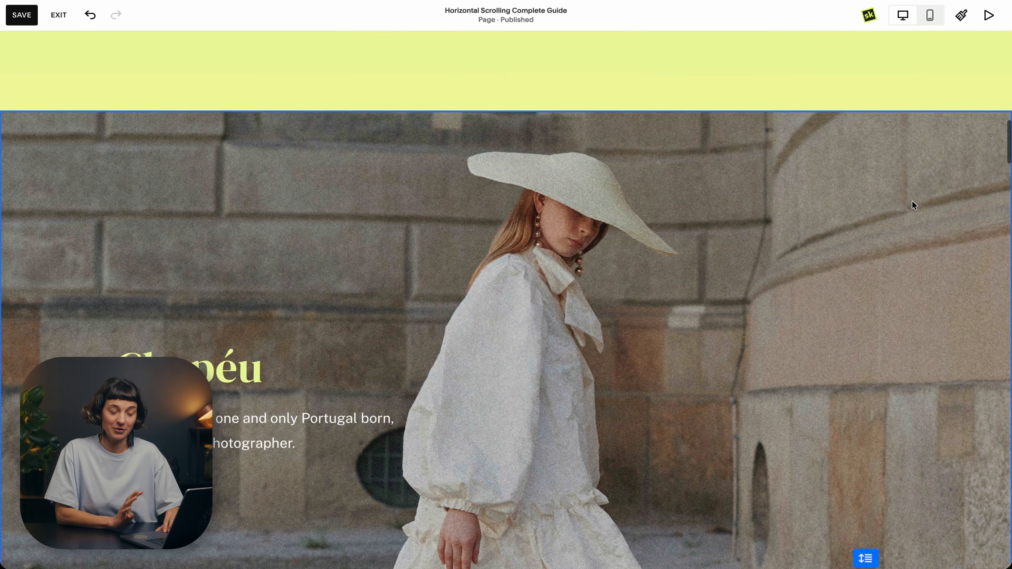
mouse_move(795, 240)
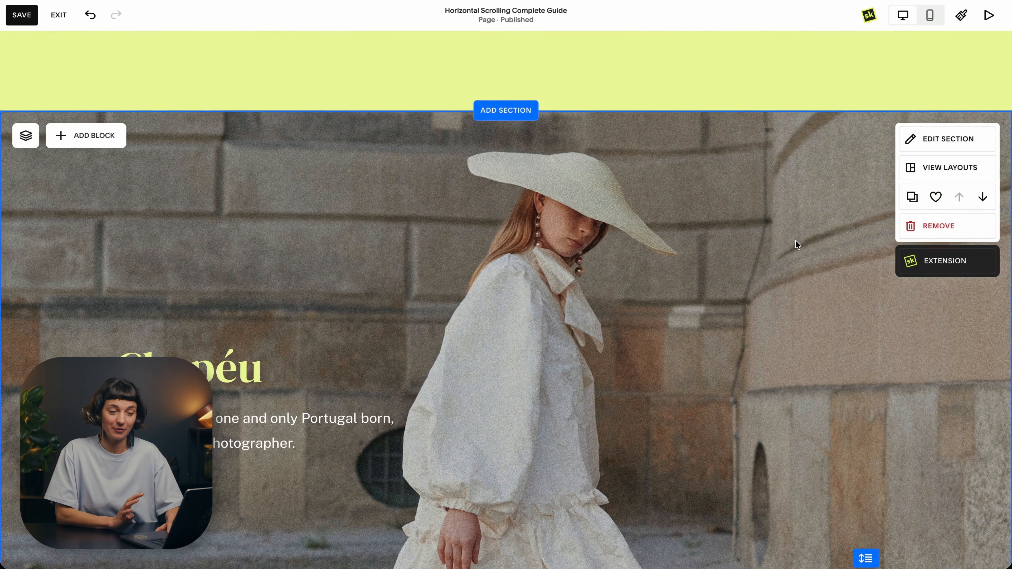
click(921, 266)
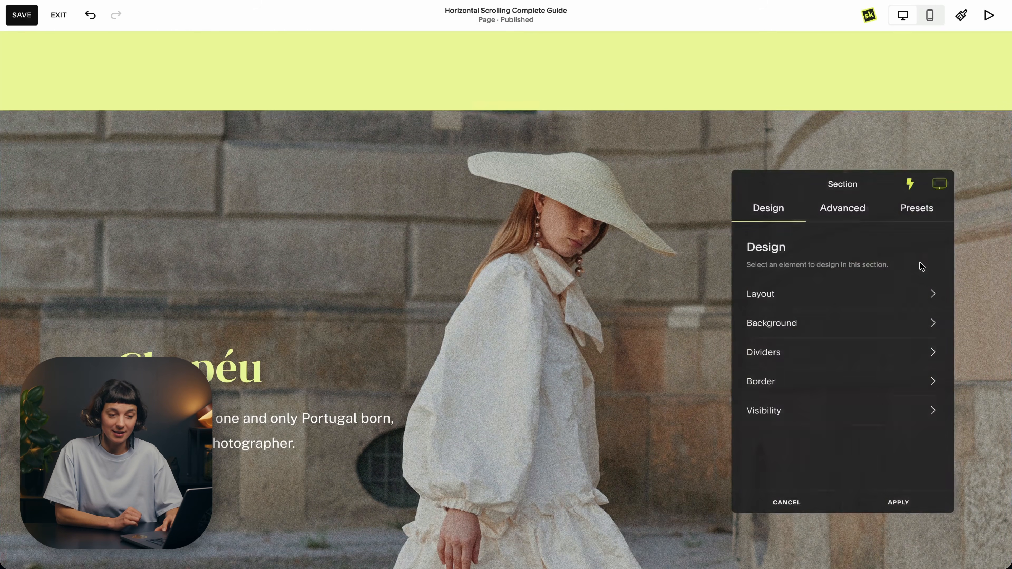
click(792, 297)
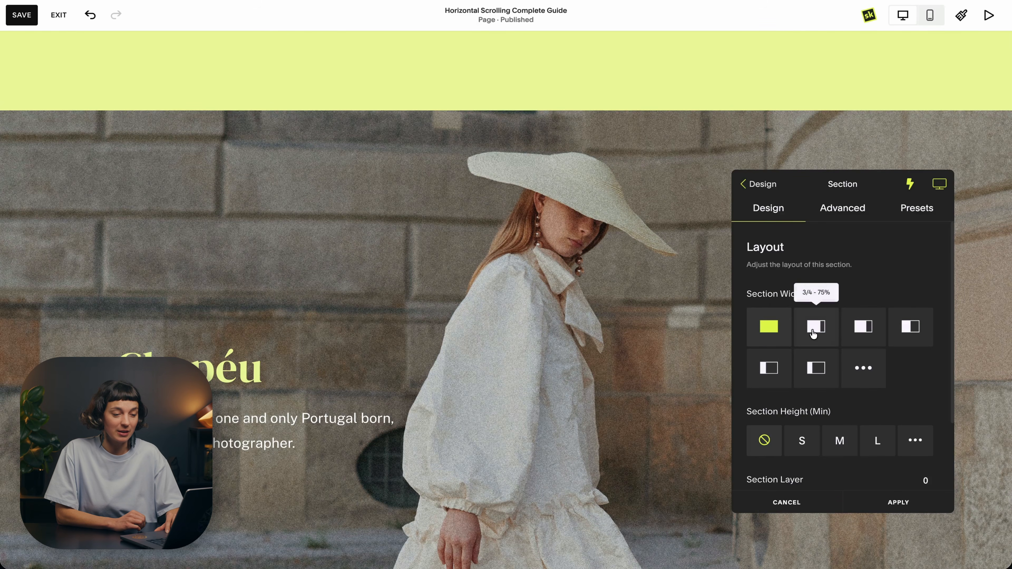
click(813, 334)
scroll(488, 377, down, 2)
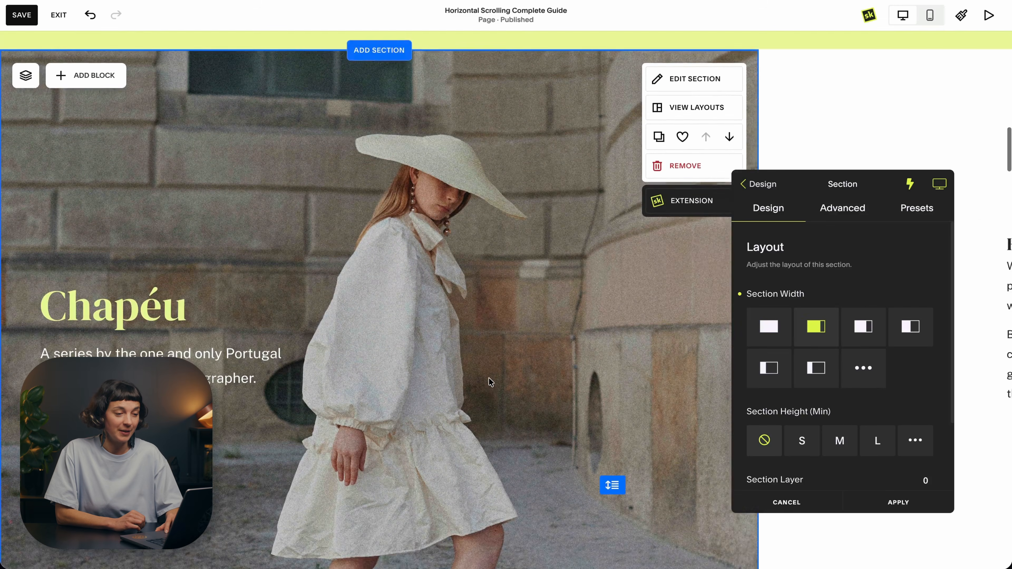
scroll(488, 377, down, 2)
scroll(489, 377, up, 3)
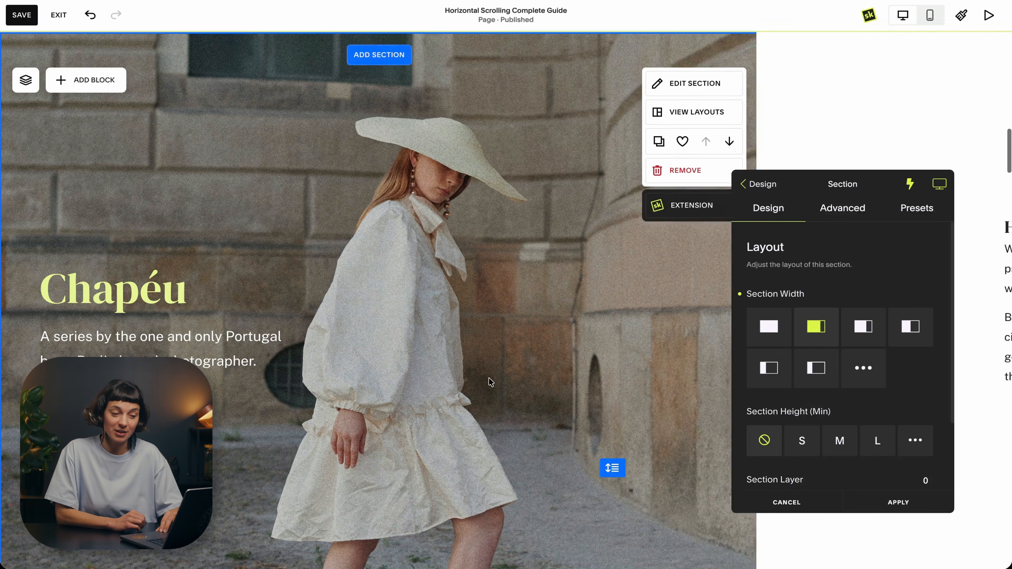
scroll(488, 378, down, 2)
click(892, 499)
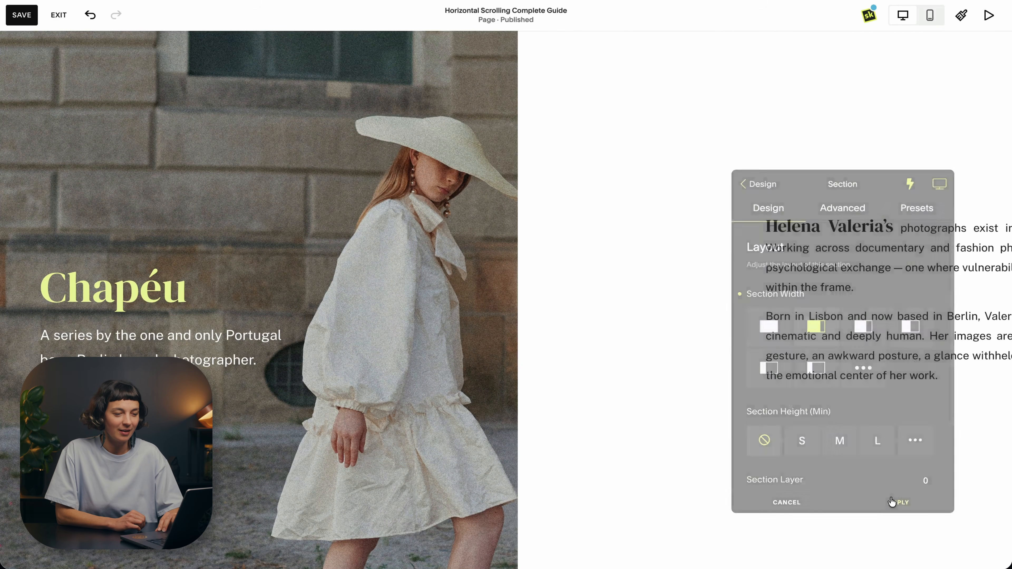
Step: Set the white biography text section's width to 1/2 - 50% and apply the change
click(928, 182)
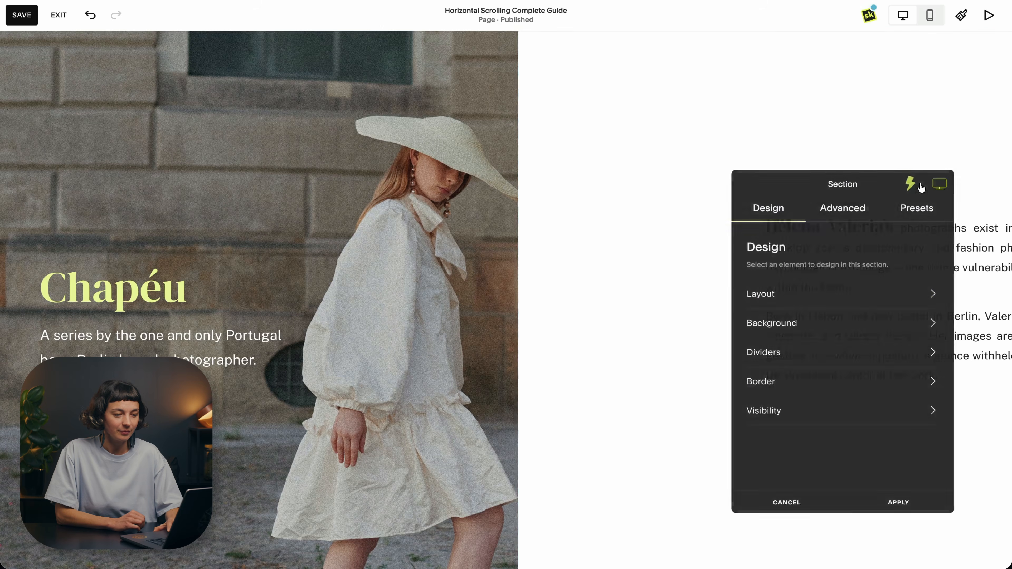
click(870, 307)
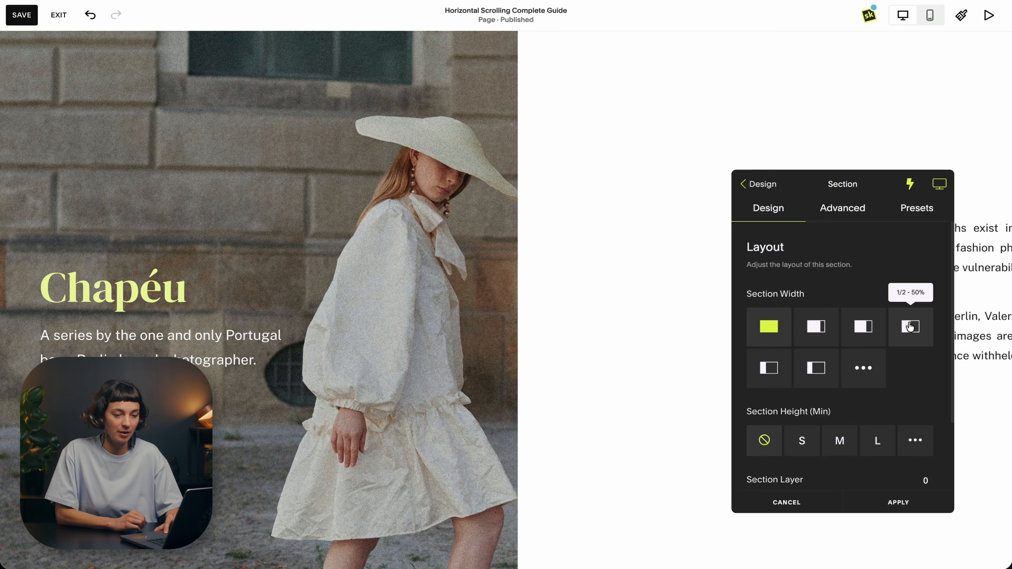
click(910, 327)
click(898, 503)
Step: Set the dark three-image gallery section's width to 2/3 - 66%, apply it, and review the resized sections in the horizontal scroll
scroll(773, 368, down, 10)
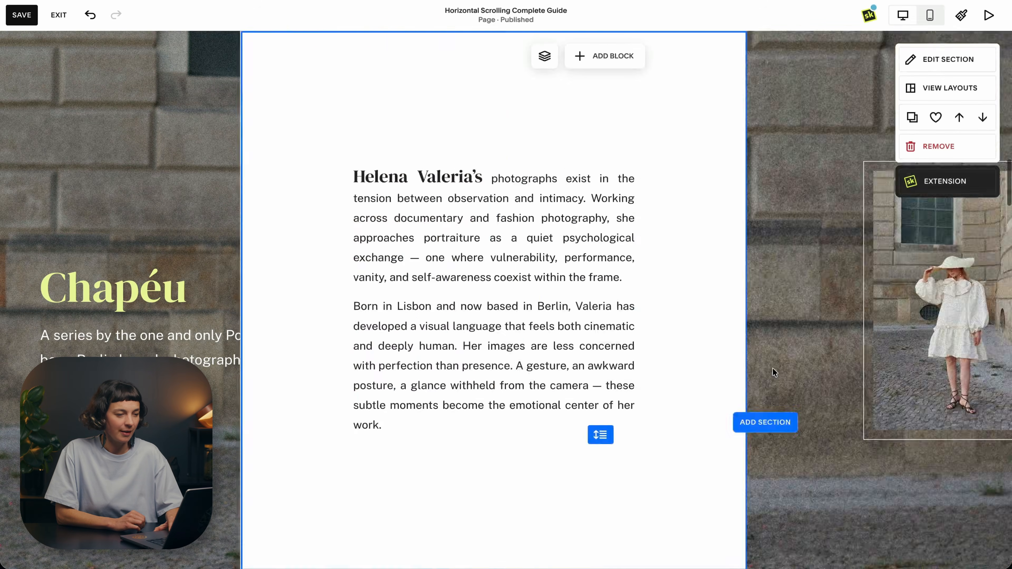
scroll(772, 368, down, 5)
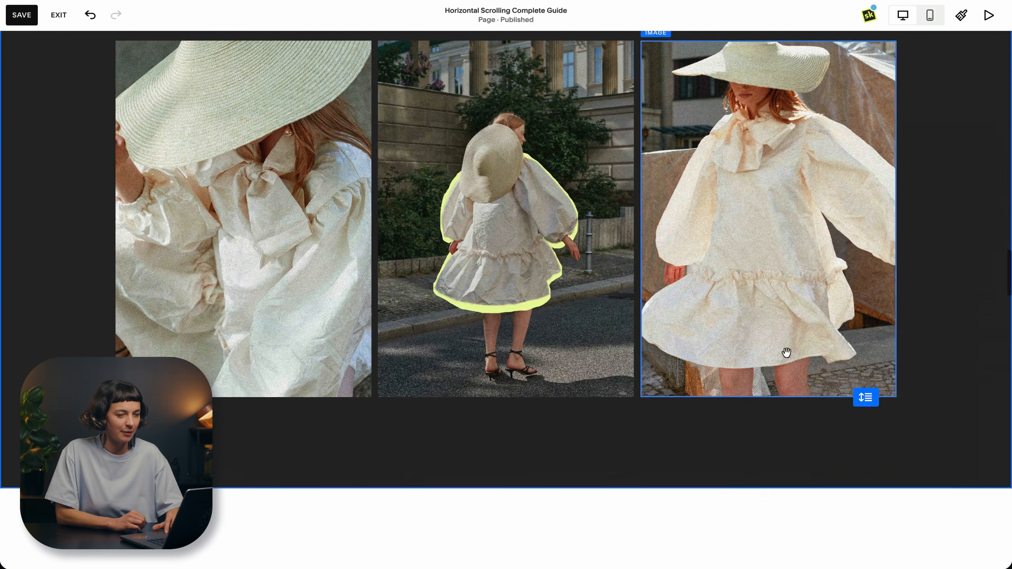
click(931, 179)
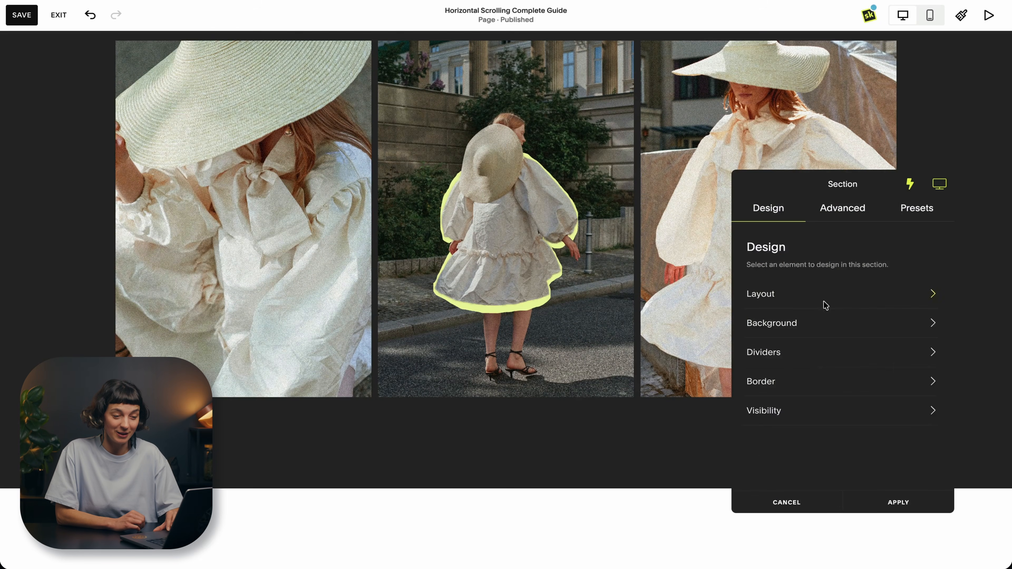
click(825, 305)
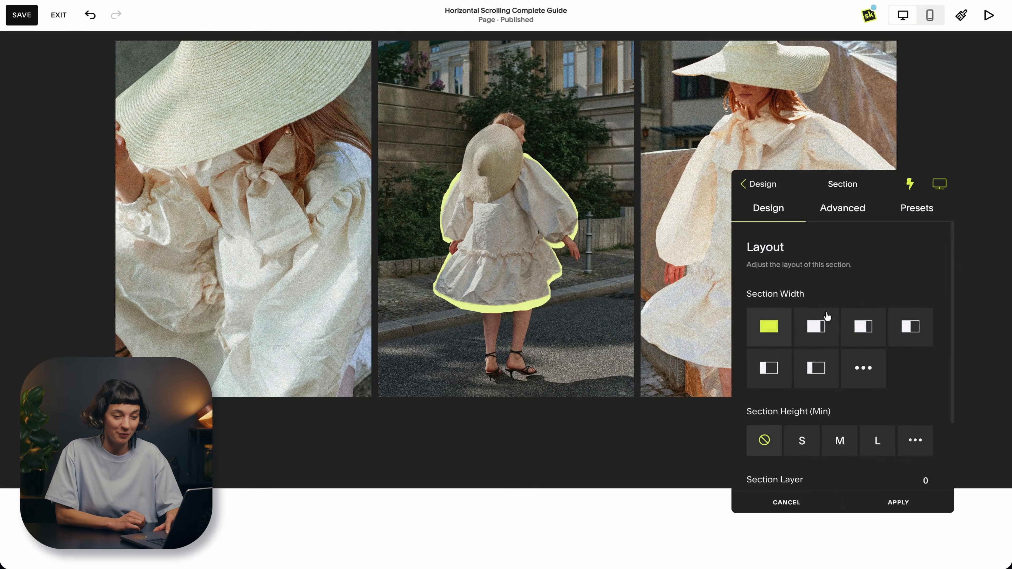
click(862, 327)
click(892, 502)
scroll(753, 173, down, 15)
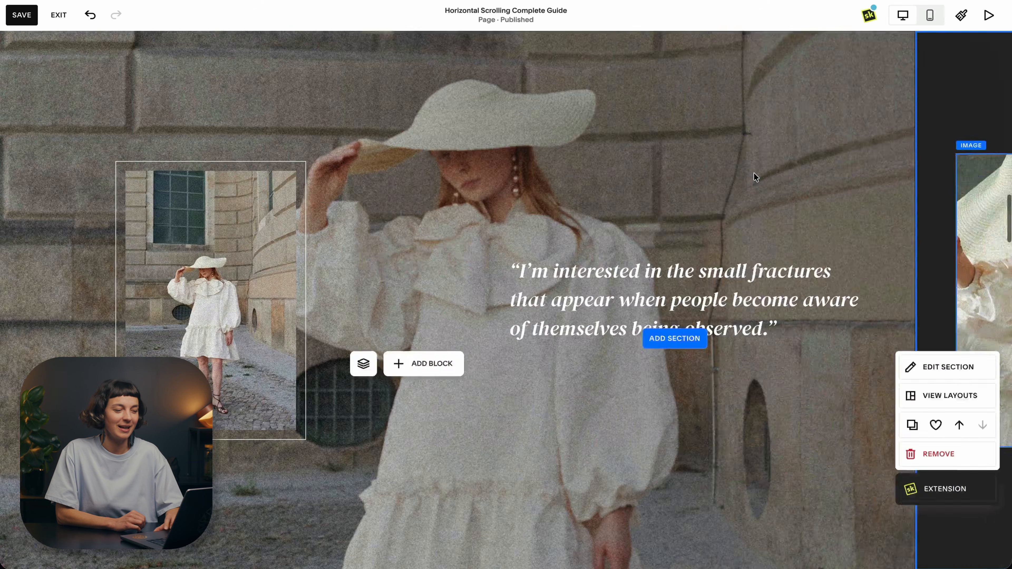
scroll(754, 173, down, 10)
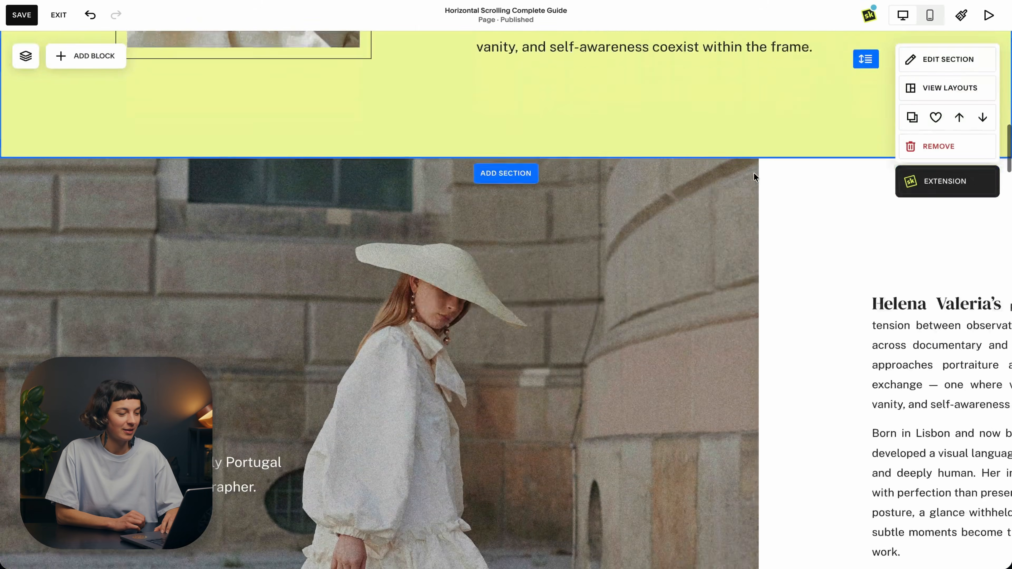
scroll(754, 173, down, 6)
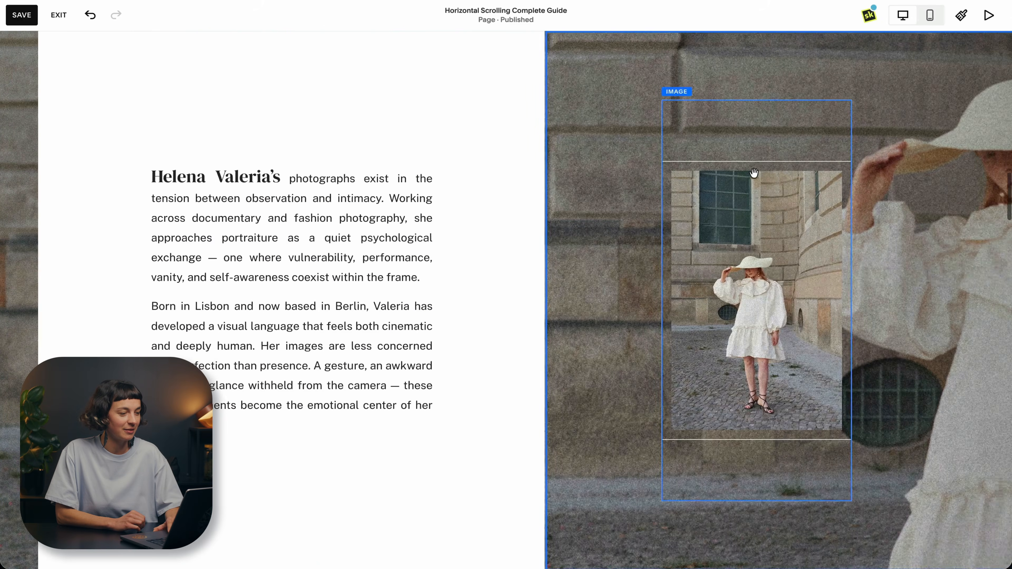
Step: Review the resized quote and dark three-image gallery sections as they move through the horizontal scroll
scroll(753, 172, down, 8)
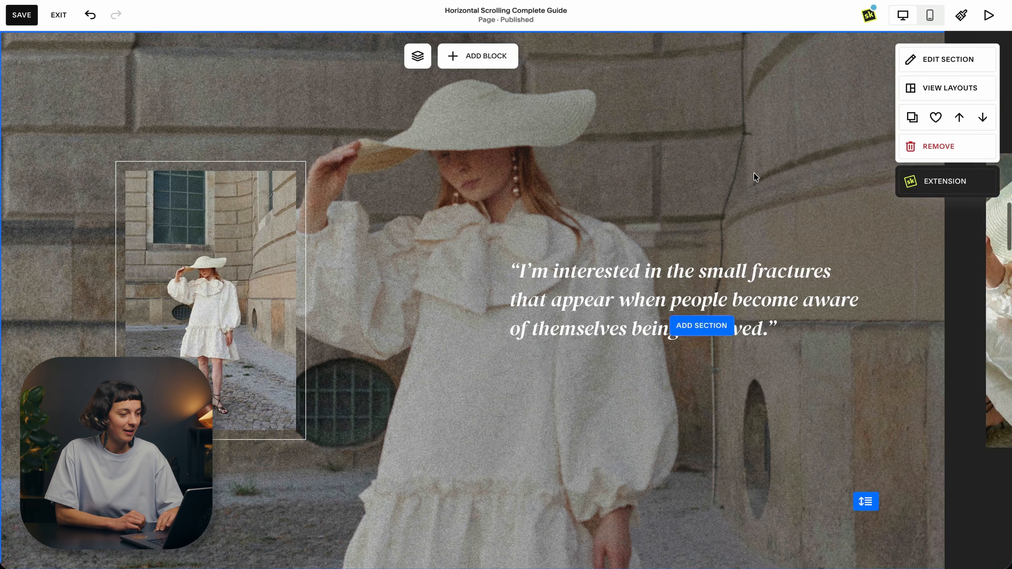
scroll(754, 173, down, 10)
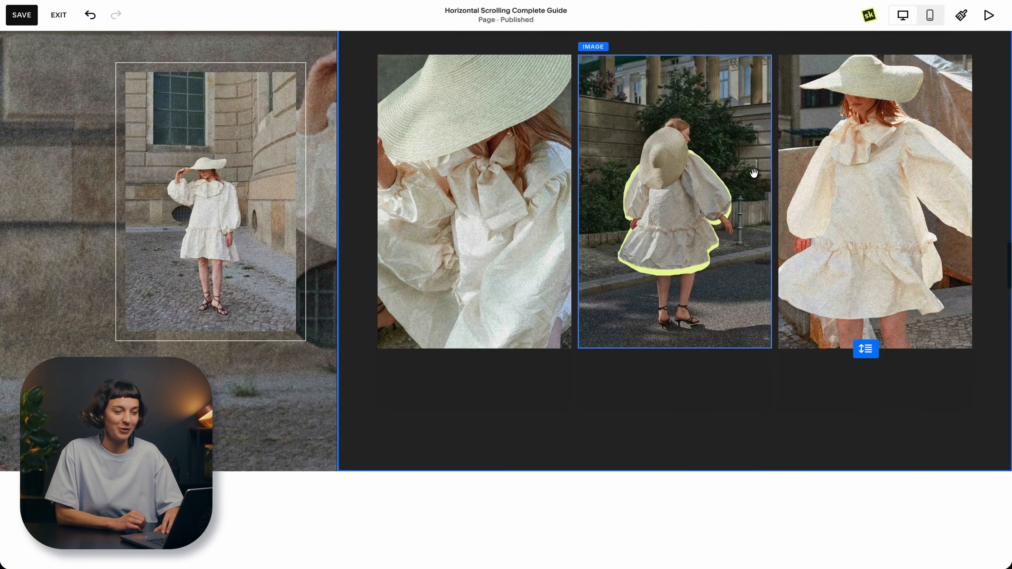
scroll(756, 177, up, 20)
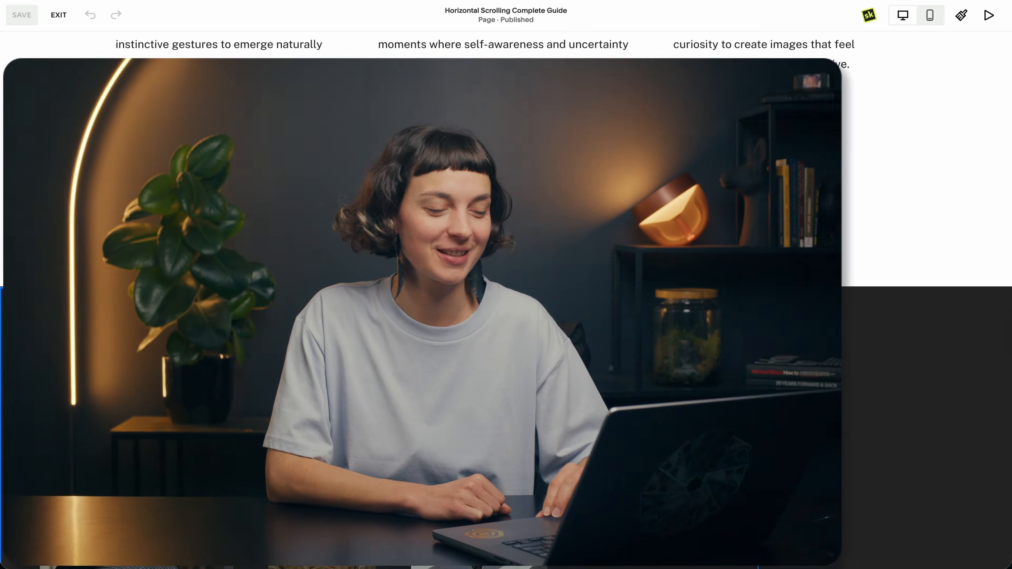
Step: Examine how the second dark portrait gallery section slides over the first one in the lower horizontal scroll
scroll(559, 370, down, 3)
scroll(560, 370, down, 3)
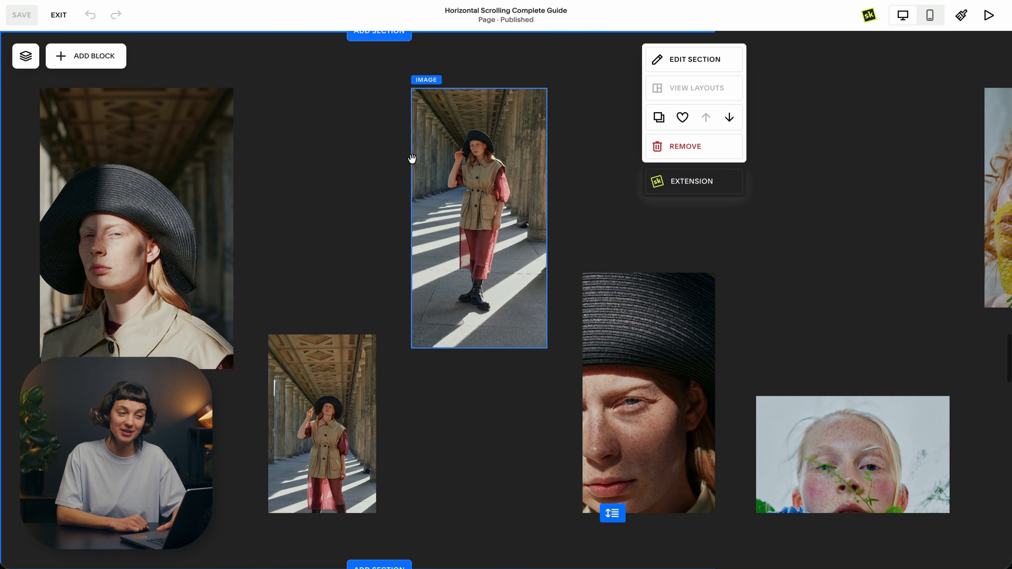
scroll(411, 159, up, 5)
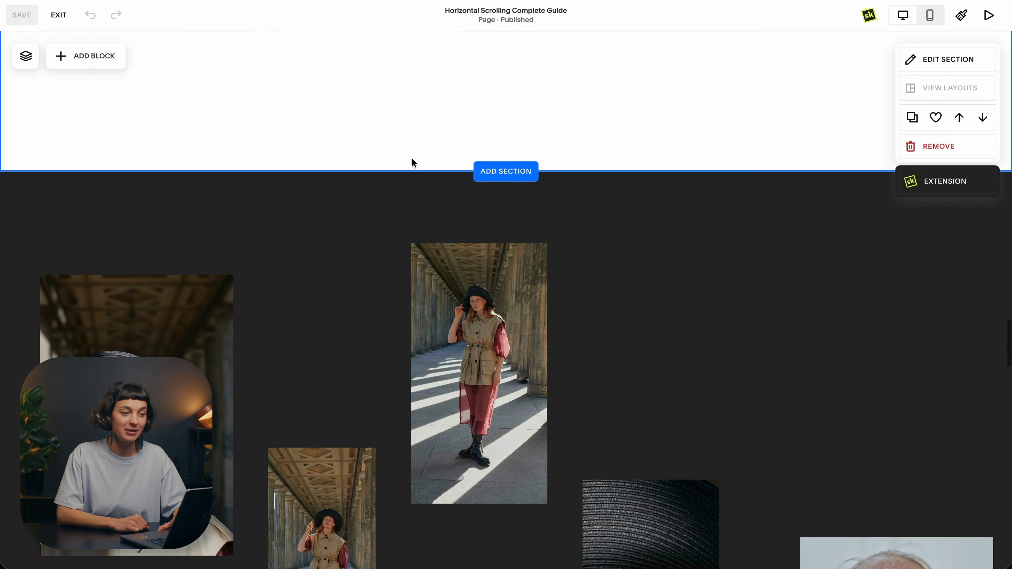
scroll(412, 159, up, 5)
scroll(412, 159, down, 6)
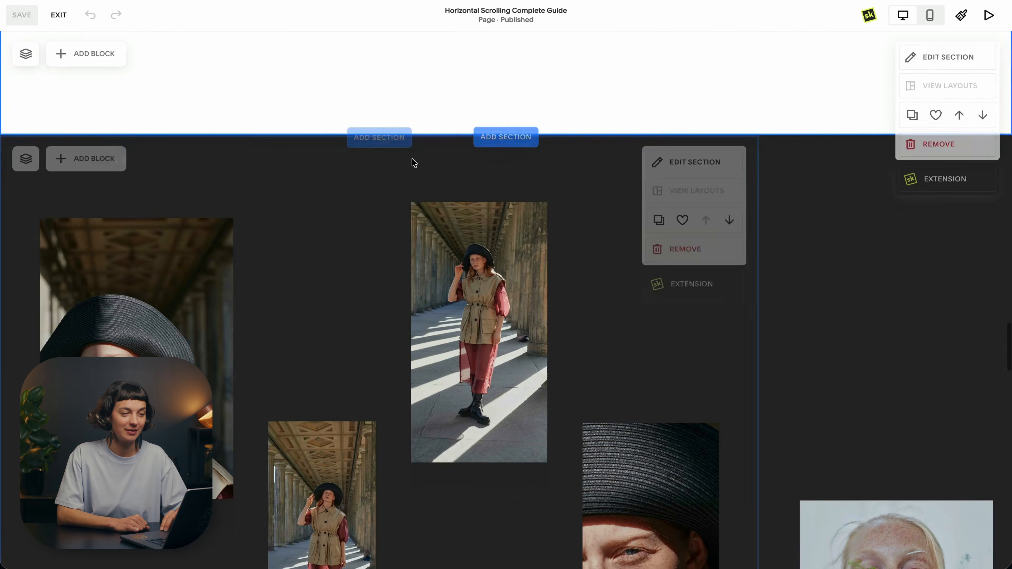
scroll(412, 159, down, 10)
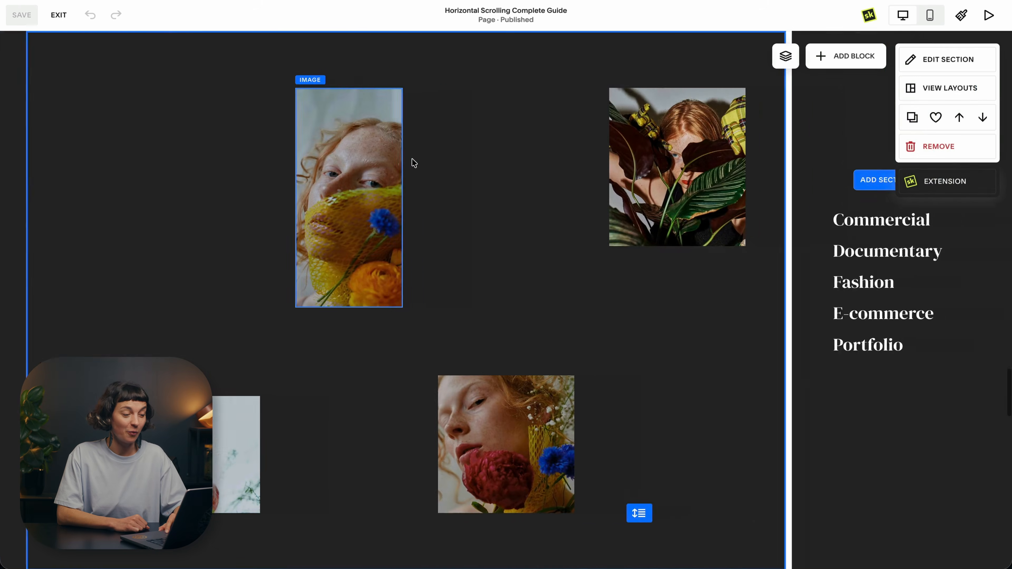
scroll(413, 160, down, 10)
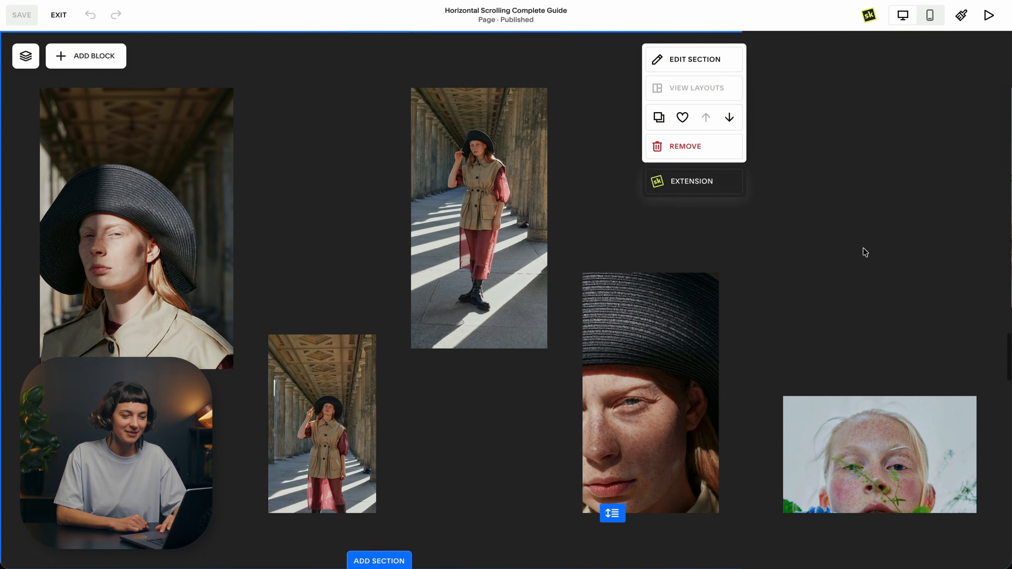
scroll(826, 213, down, 10)
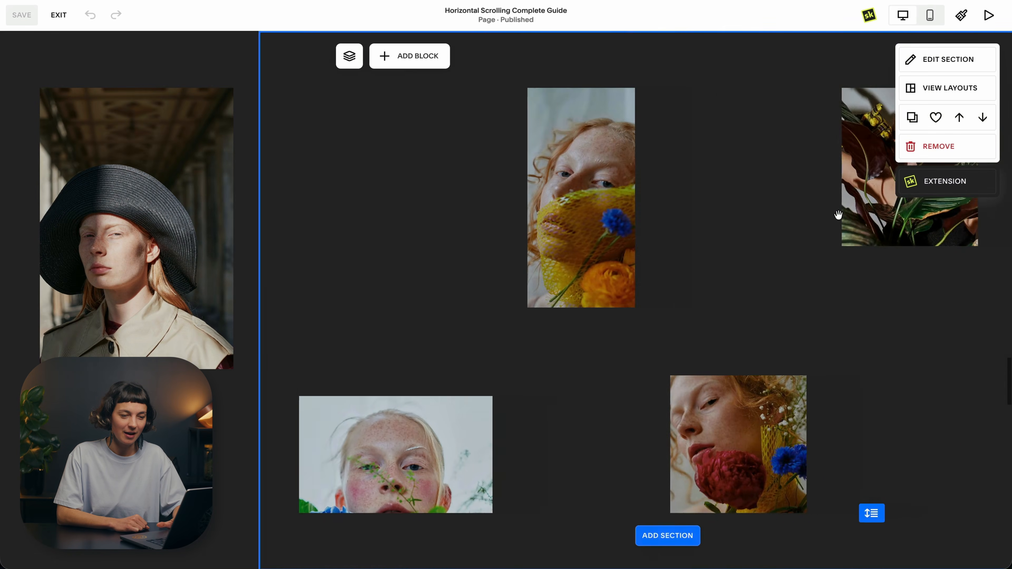
Step: Set the overlapping floral portrait section's background to the fully transparent custom color #00000000 and apply the change
click(884, 189)
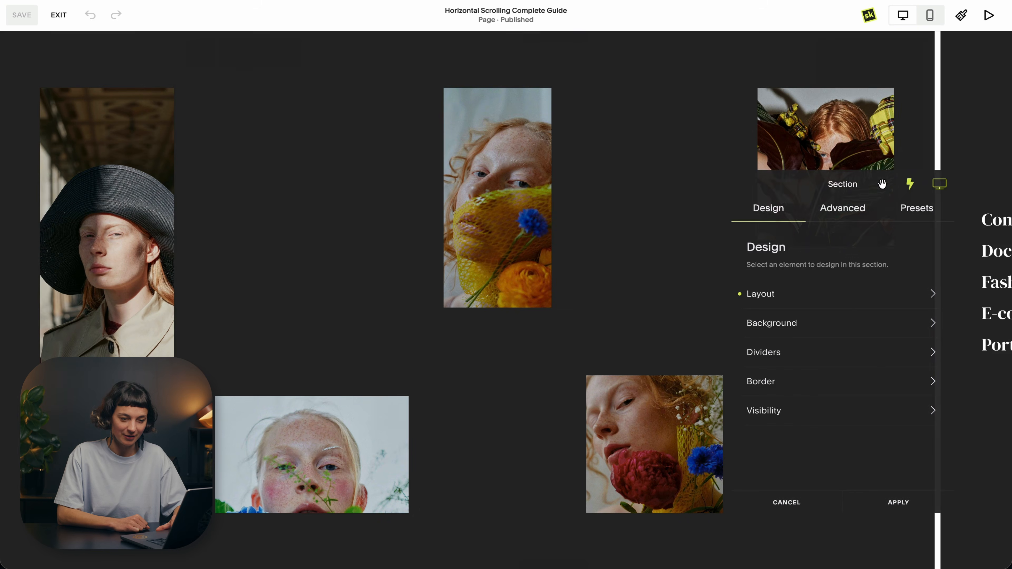
click(843, 326)
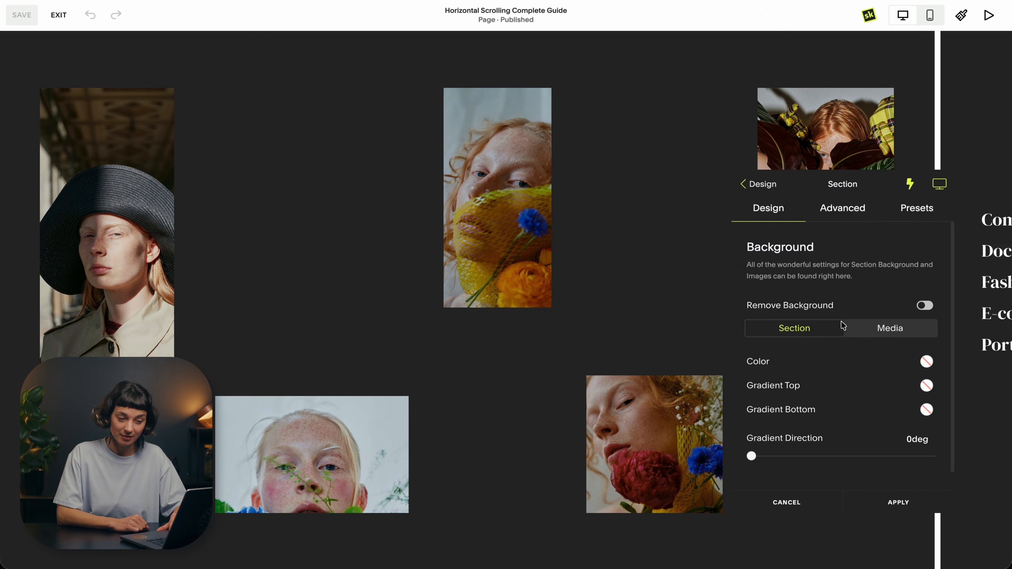
click(927, 362)
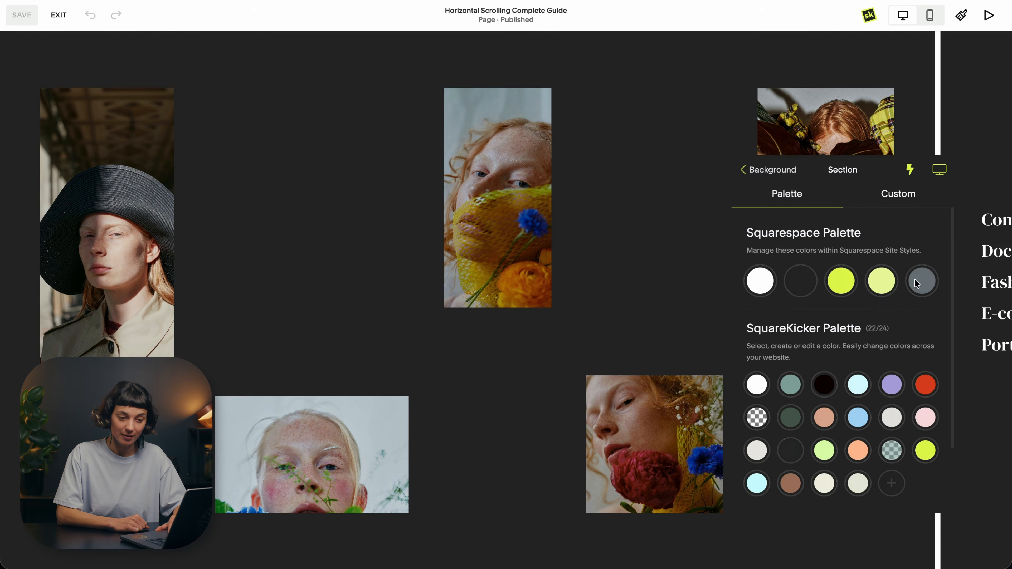
click(901, 199)
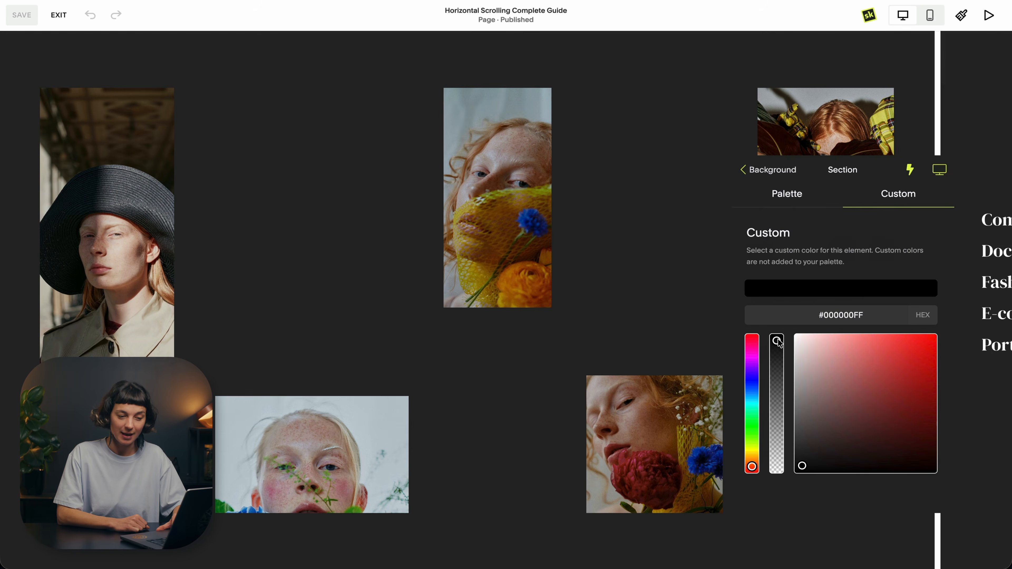
drag(779, 343, 784, 481)
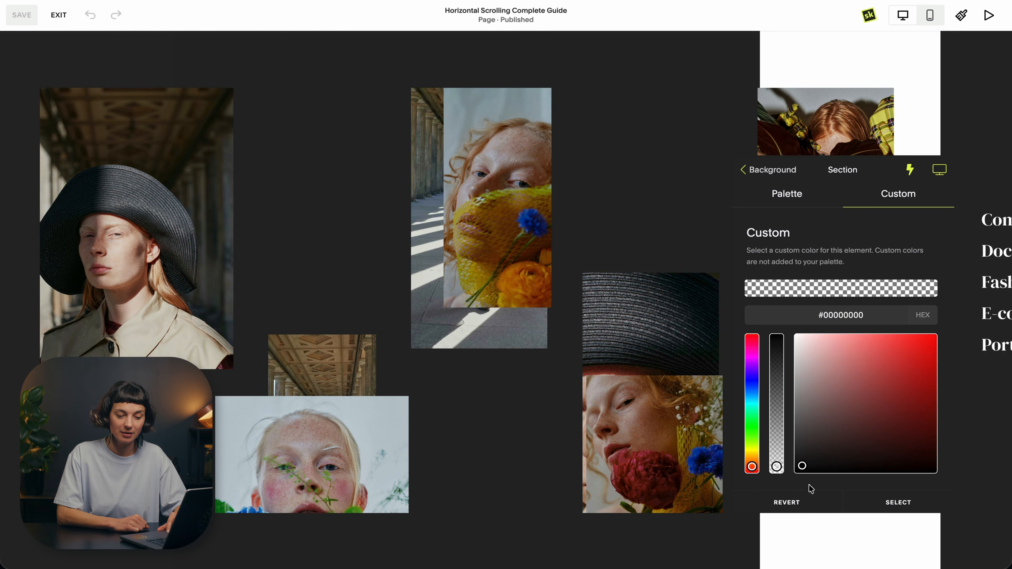
click(884, 503)
click(886, 503)
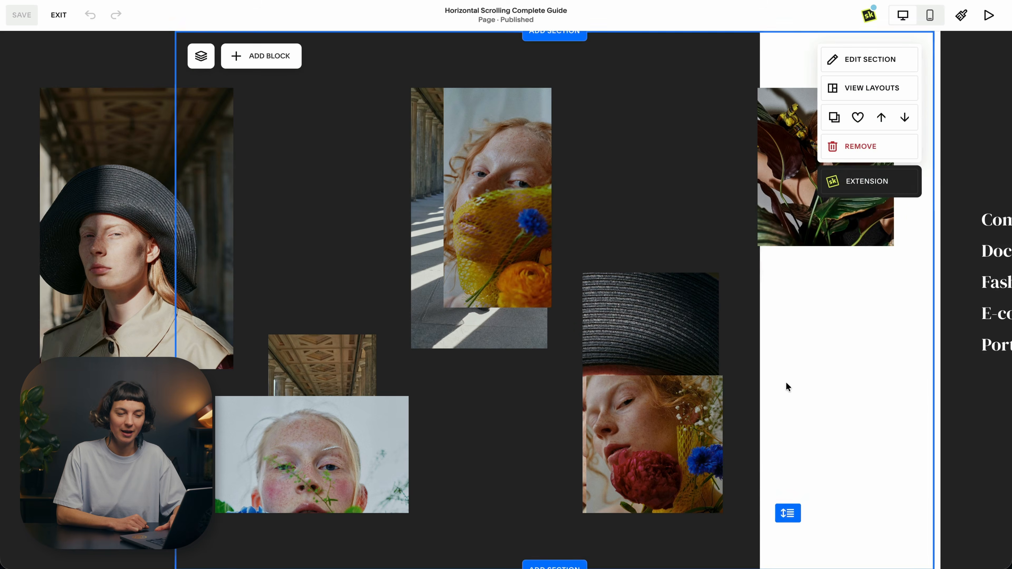
Step: Check how the transparent portrait section layers over the first gallery throughout the horizontal scroll
scroll(786, 383, up, 10)
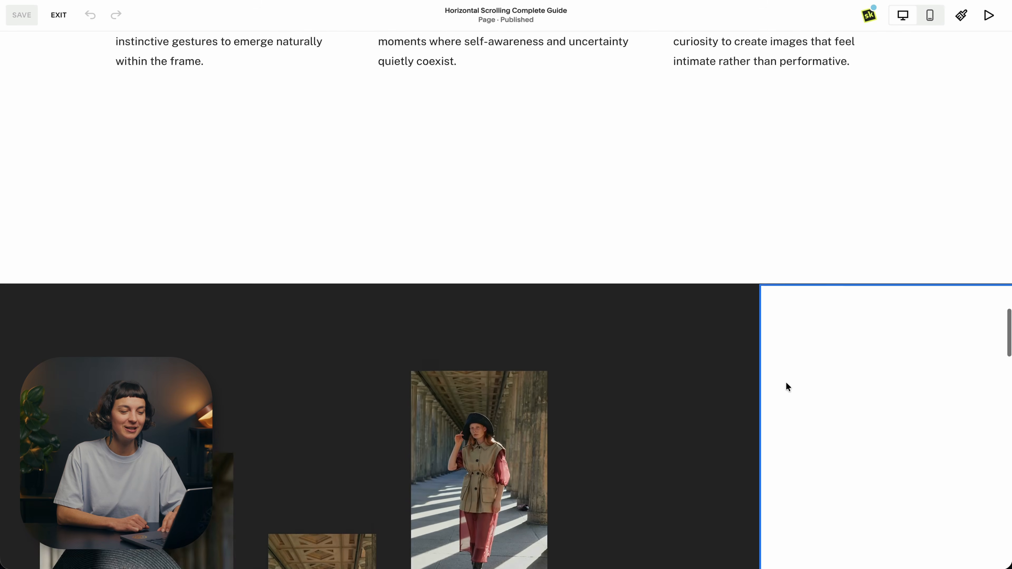
scroll(787, 383, down, 4)
scroll(786, 381, down, 5)
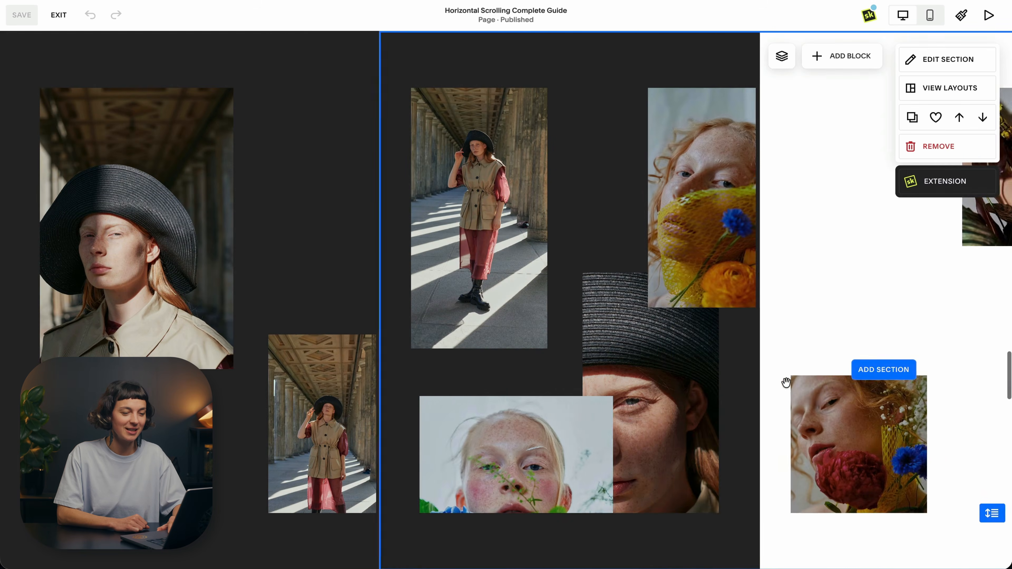
scroll(786, 383, down, 5)
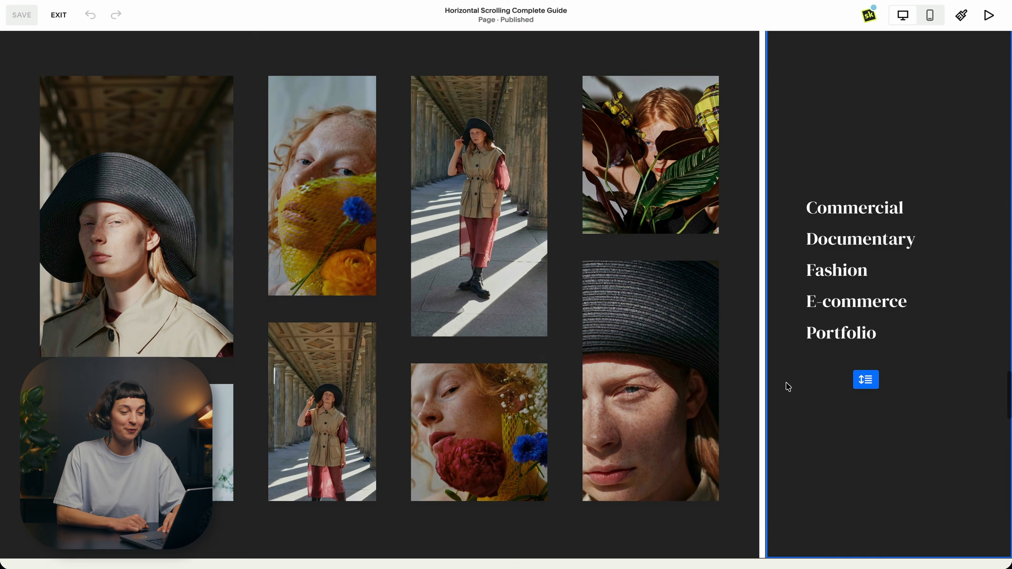
scroll(788, 386, down, 6)
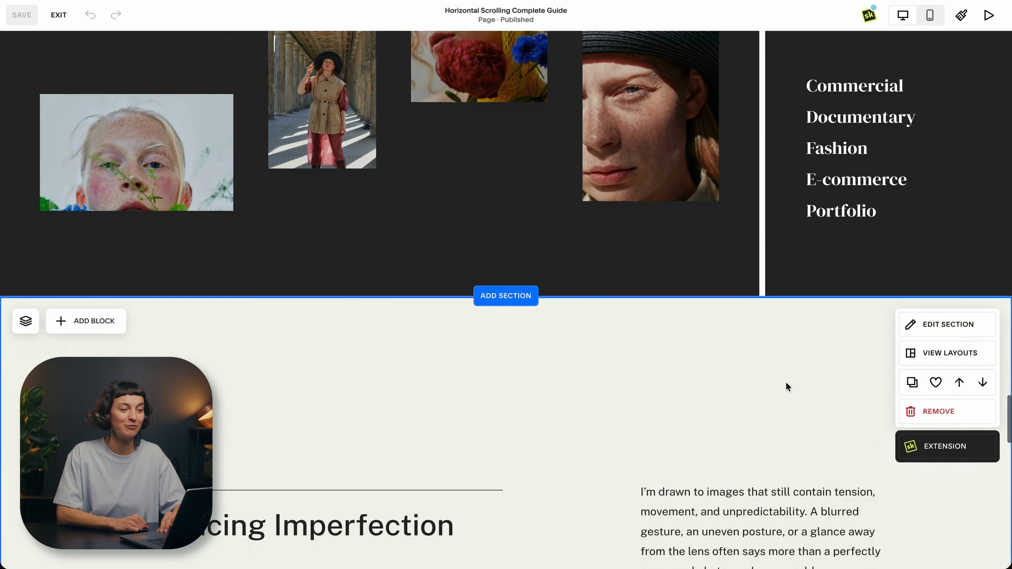
scroll(787, 386, down, 3)
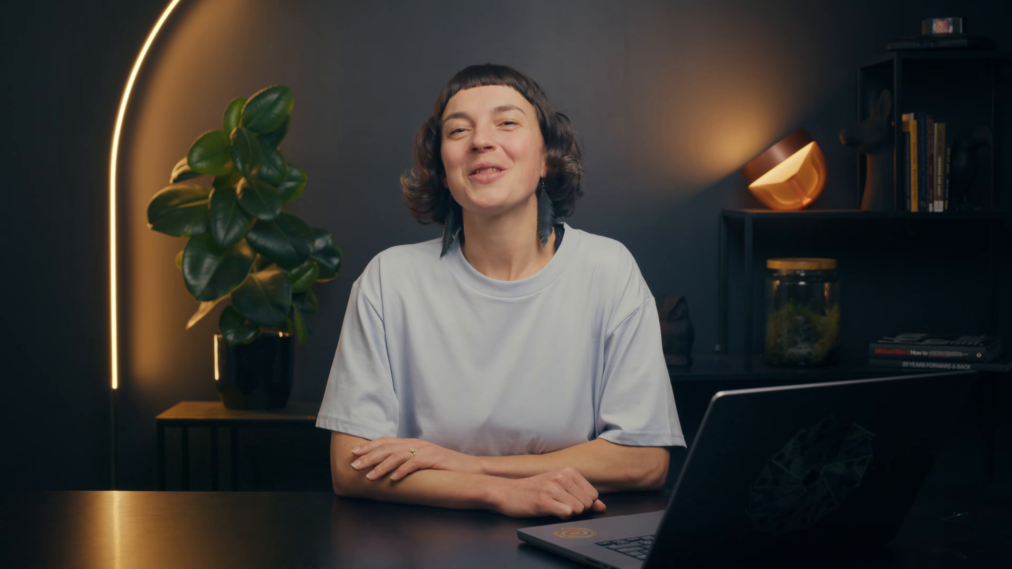